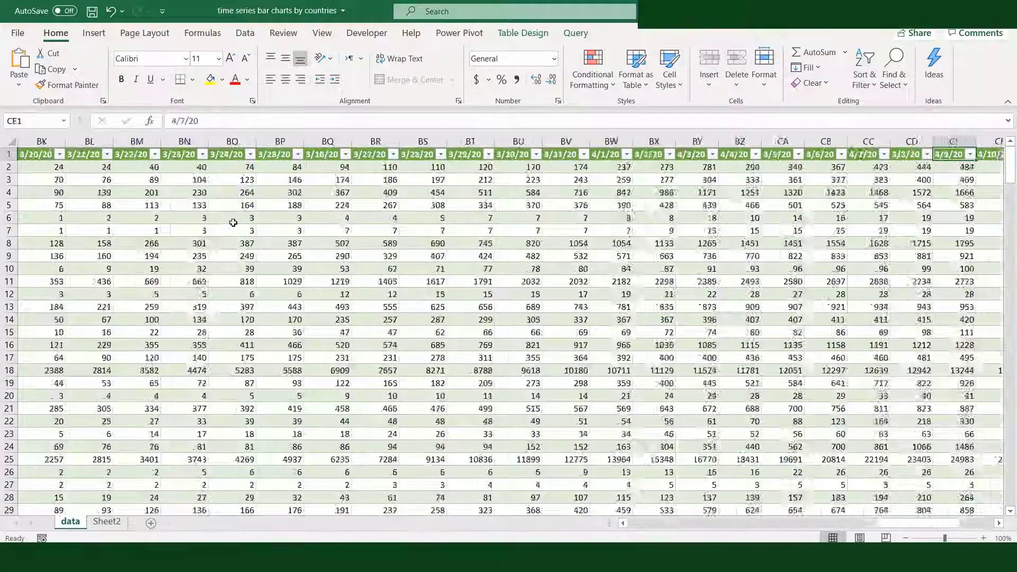
Review the daily date columns on the data sheet and the country summary table on Sheet2
{"action": "key", "text": "Left"}
{"action": "key", "text": "Left"}
{"action": "key", "text": "Left"}
{"action": "key", "text": "Left"}
{"action": "key", "text": "Left"}
{"action": "key", "text": "Left"}
{"action": "key", "text": "Left"}
{"action": "key", "text": "Left"}
{"action": "key", "text": "Left"}
{"action": "key", "text": "Left"}
{"action": "key", "text": "Left"}
{"action": "key", "text": "Left"}
{"action": "key", "text": "Left"}
{"action": "key", "text": "Left"}
{"action": "key", "text": "Left"}
{"action": "key", "text": "Left"}
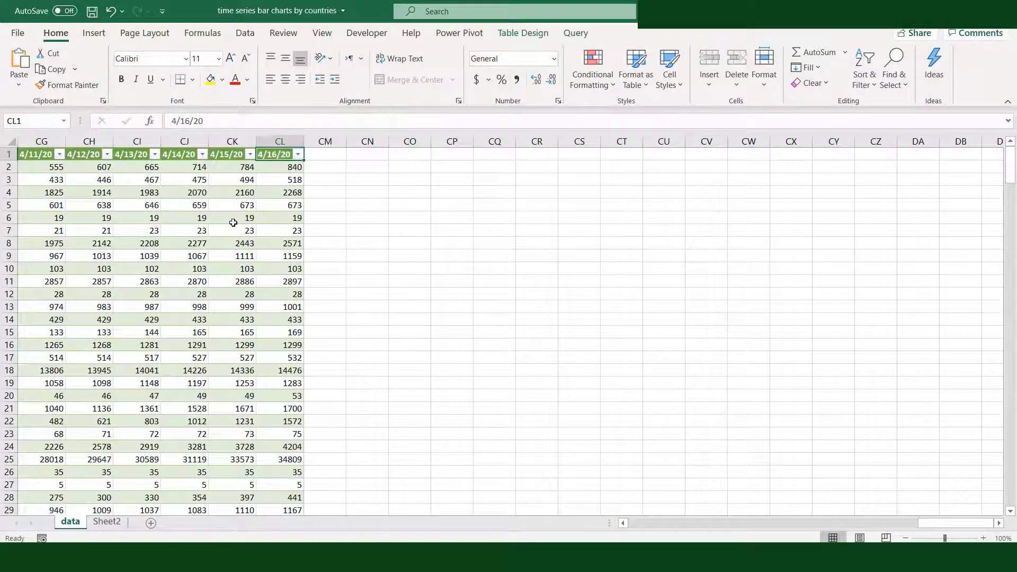
{"action": "key", "text": "Left"}
{"action": "key", "text": "Left"}
{"action": "key", "text": "Left"}
{"action": "key", "text": "Left"}
{"action": "key", "text": "Left"}
{"action": "key", "text": "Left"}
{"action": "key", "text": "Left"}
{"action": "key", "text": "Left"}
{"action": "key", "text": "Left"}
{"action": "key", "text": "Left"}
{"action": "key", "text": "Left"}
{"action": "key", "text": "Left"}
{"action": "key", "text": "Left"}
{"action": "key", "text": "Left"}
{"action": "key", "text": "Left"}
{"action": "key", "text": "Left"}
{"action": "key", "text": "Left"}
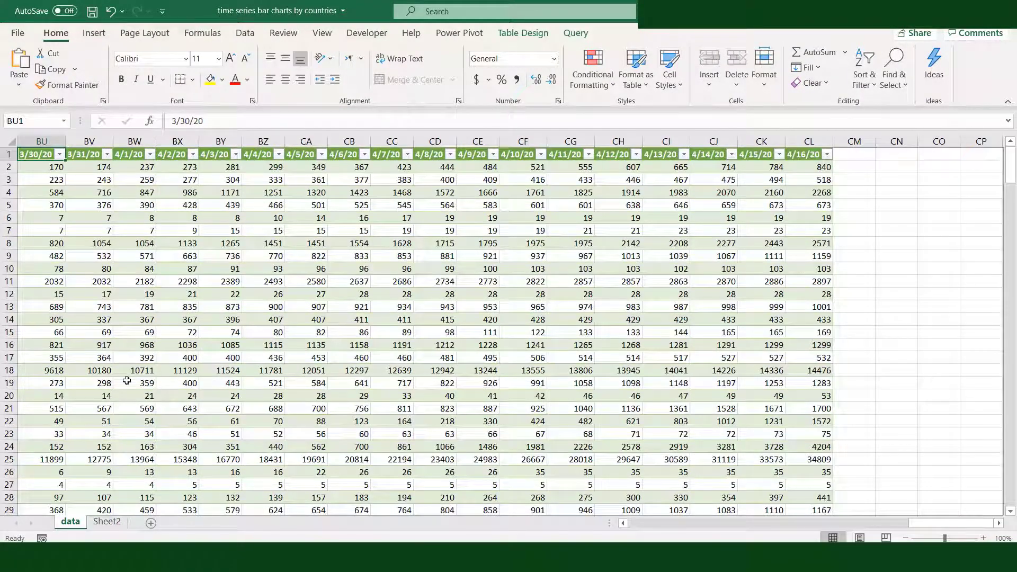
{"action": "left_click", "coordinate": [103, 526]}
{"action": "key", "text": "ctrl+Home"}
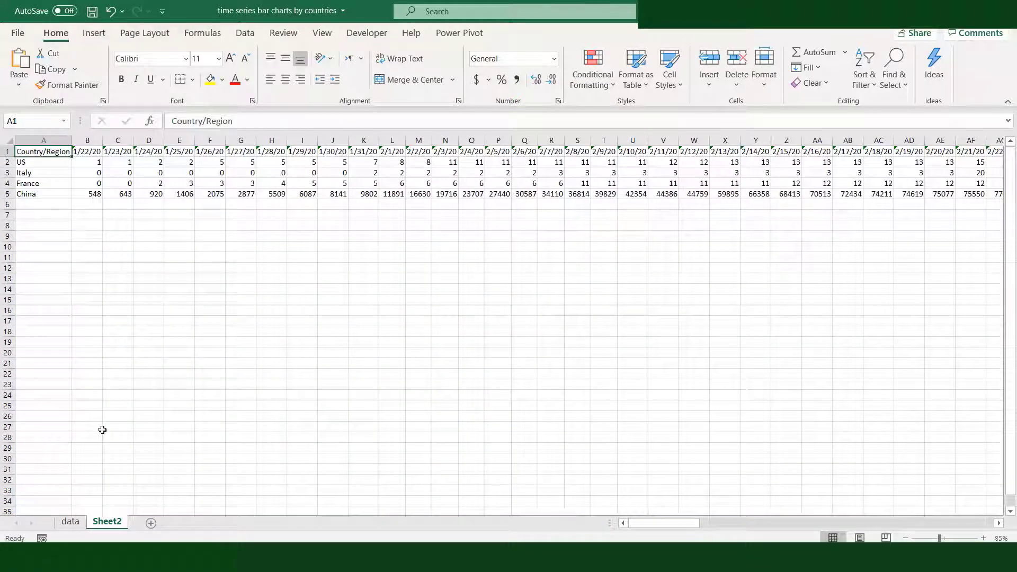
{"action": "key", "text": "ctrl+Page_Up"}
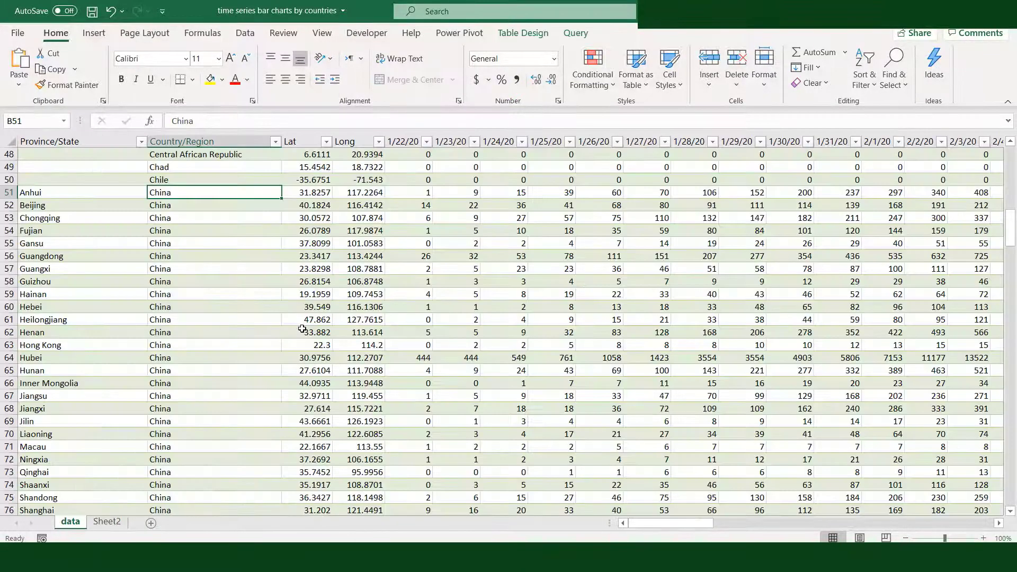
Filter the Country/Region column to show only China and inspect the 1/22/20 subtotal formula in E266
{"action": "left_click", "coordinate": [275, 141]}
{"action": "left_click", "coordinate": [140, 280]}
{"action": "scroll", "coordinate": [159, 324], "scroll_direction": "down", "scroll_amount": 9}
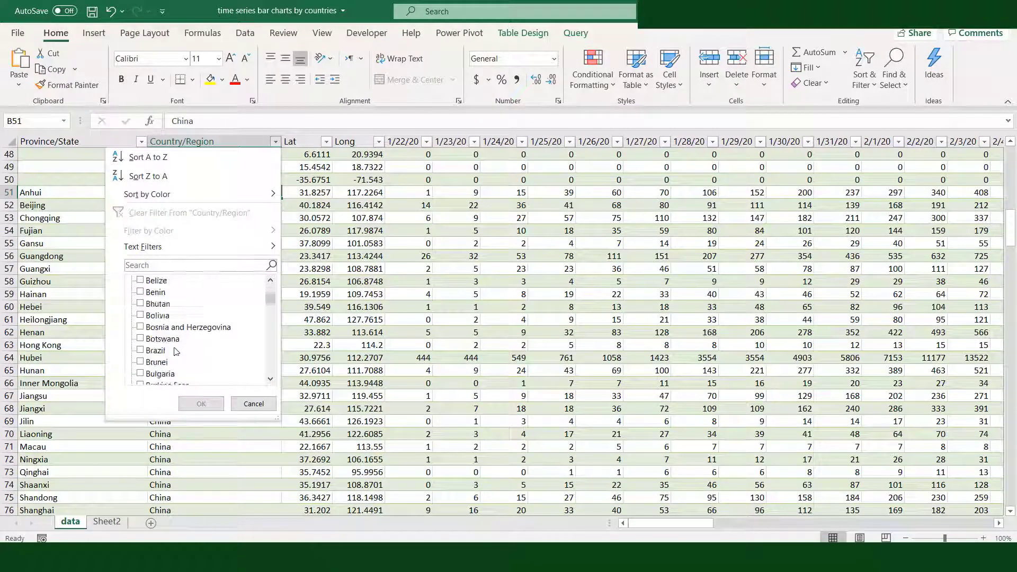
{"action": "left_click", "coordinate": [154, 362]}
{"action": "left_click", "coordinate": [201, 404]}
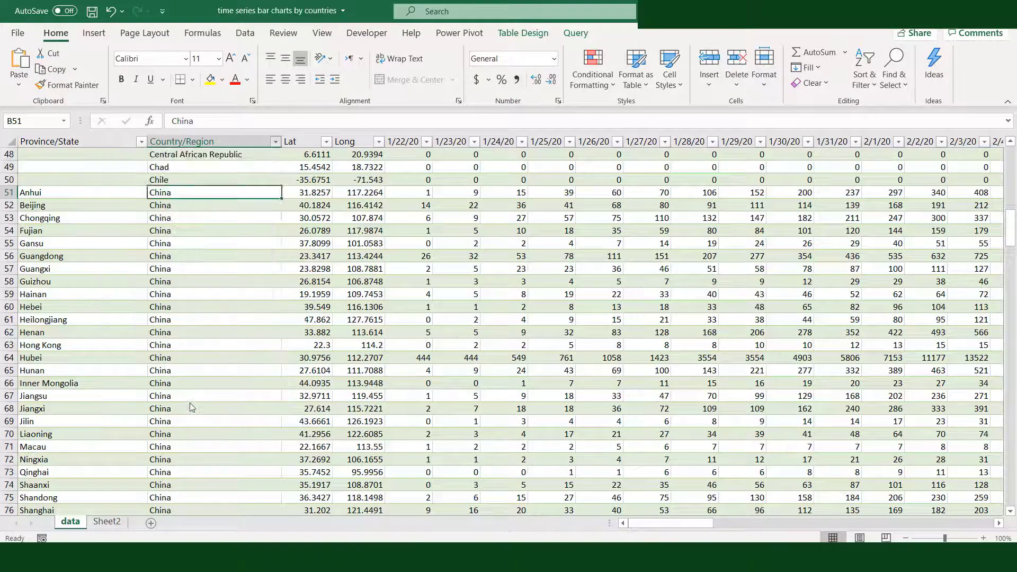
{"action": "scroll", "coordinate": [418, 353], "scroll_direction": "down", "scroll_amount": 6}
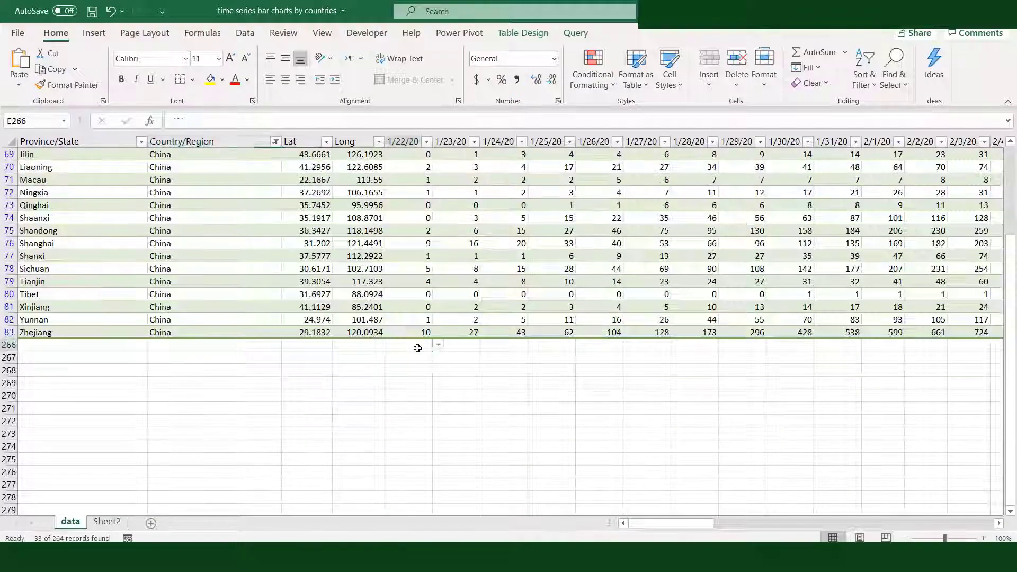
{"action": "left_click", "coordinate": [415, 345]}
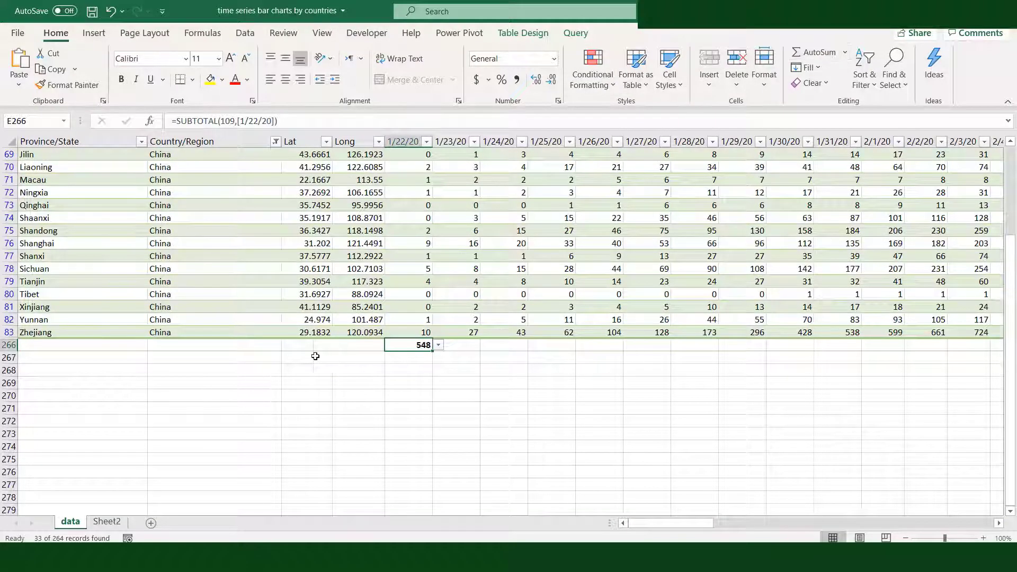
Insert a clustered column chart on Sheet2 from the date header and US rows, range A1:CI2
{"action": "left_click", "coordinate": [104, 522]}
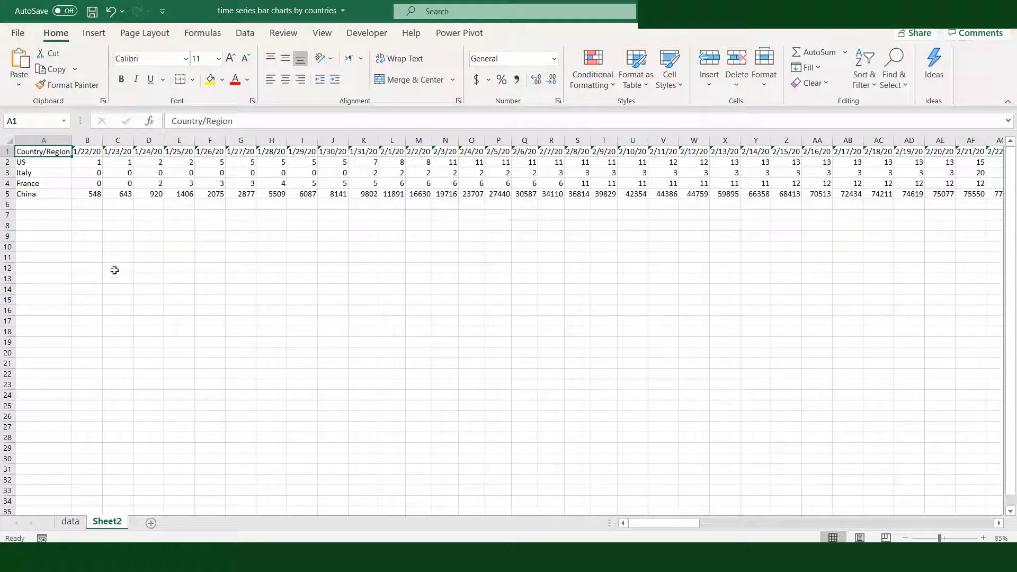
{"action": "left_click_drag", "start_coordinate": [56, 151], "coordinate": [68, 163]}
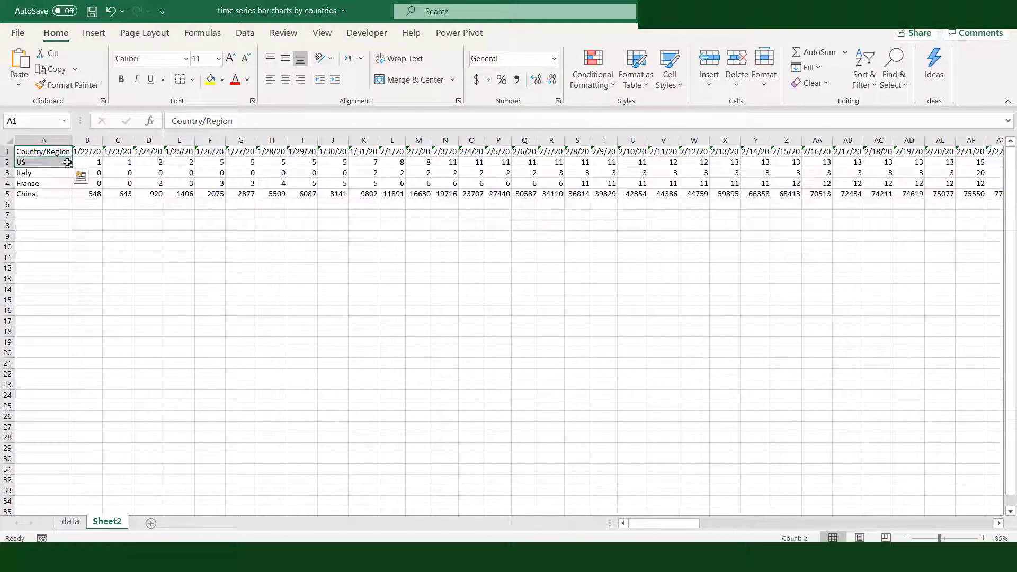
{"action": "key", "text": "shift+Right"}
{"action": "key", "text": "shift+Right"}
{"action": "key", "text": "shift+Right"}
{"action": "key", "text": "shift+Right"}
{"action": "key", "text": "shift+Right"}
{"action": "key", "text": "shift+Right"}
{"action": "key", "text": "shift+Right"}
{"action": "key", "text": "shift+Right"}
{"action": "key", "text": "shift+Right"}
{"action": "key", "text": "shift+Right"}
{"action": "key", "text": "shift+Right"}
{"action": "key", "text": "shift+Right"}
{"action": "key", "text": "shift+Right"}
{"action": "key", "text": "shift+Right"}
{"action": "key", "text": "shift+Right"}
{"action": "key", "text": "shift+Right"}
{"action": "key", "text": "shift+Right"}
{"action": "key", "text": "shift+Right"}
{"action": "key", "text": "shift+Right"}
{"action": "key", "text": "shift+Right"}
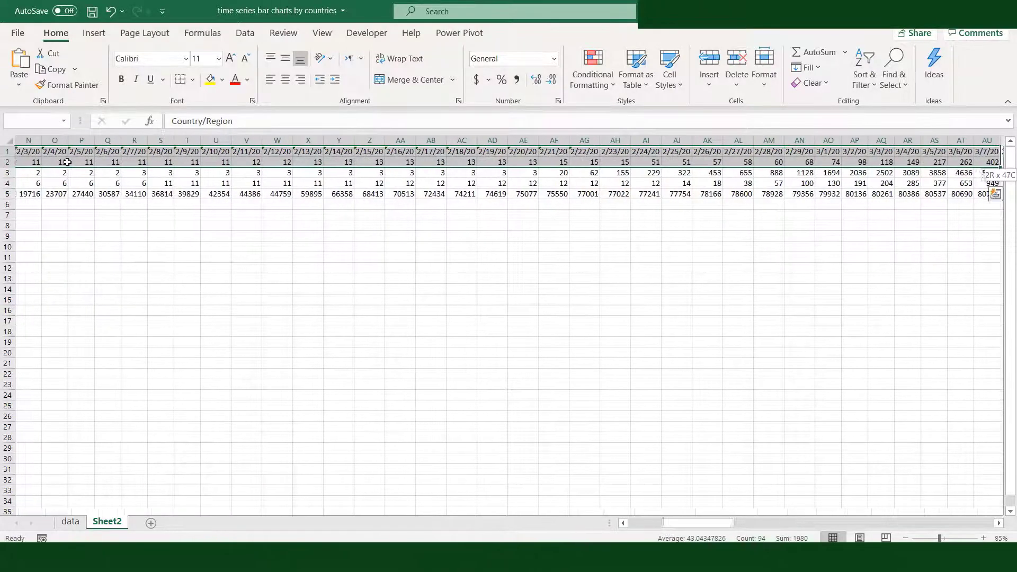
{"action": "key", "text": "shift+Right"}
{"action": "key", "text": "shift+Right"}
{"action": "key", "text": "shift+Right"}
{"action": "key", "text": "shift+Right"}
{"action": "key", "text": "shift+Right"}
{"action": "key", "text": "shift+Right"}
{"action": "key", "text": "shift+Right"}
{"action": "key", "text": "shift+Right"}
{"action": "key", "text": "shift+Right"}
{"action": "key", "text": "shift+Right"}
{"action": "key", "text": "shift+Right"}
{"action": "key", "text": "shift+Right"}
{"action": "key", "text": "shift+Right"}
{"action": "key", "text": "shift+Right"}
{"action": "key", "text": "shift+Right"}
{"action": "key", "text": "shift+Right"}
{"action": "key", "text": "shift+Right"}
{"action": "key", "text": "shift+Right"}
{"action": "key", "text": "shift+Right"}
{"action": "key", "text": "shift+Right"}
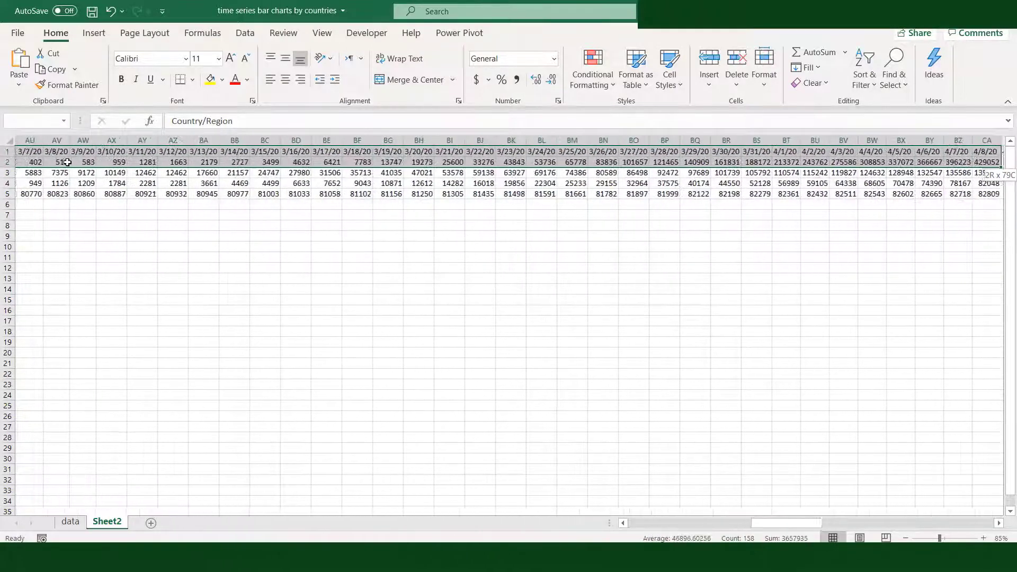
{"action": "key", "text": "shift+Left"}
{"action": "key", "text": "shift+Left"}
{"action": "key", "text": "shift+Left"}
{"action": "key", "text": "shift+Left"}
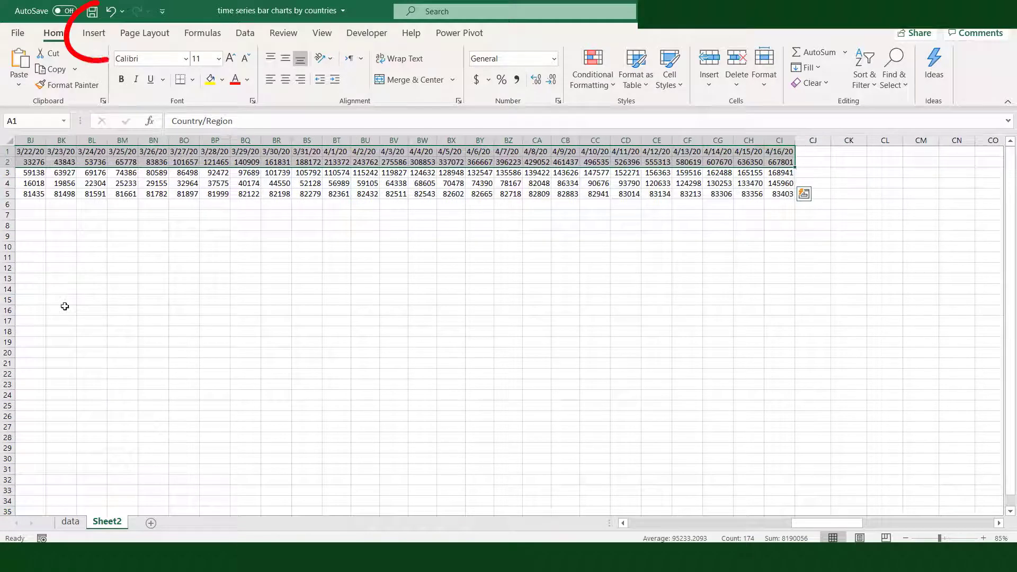
{"action": "left_click", "coordinate": [93, 33]}
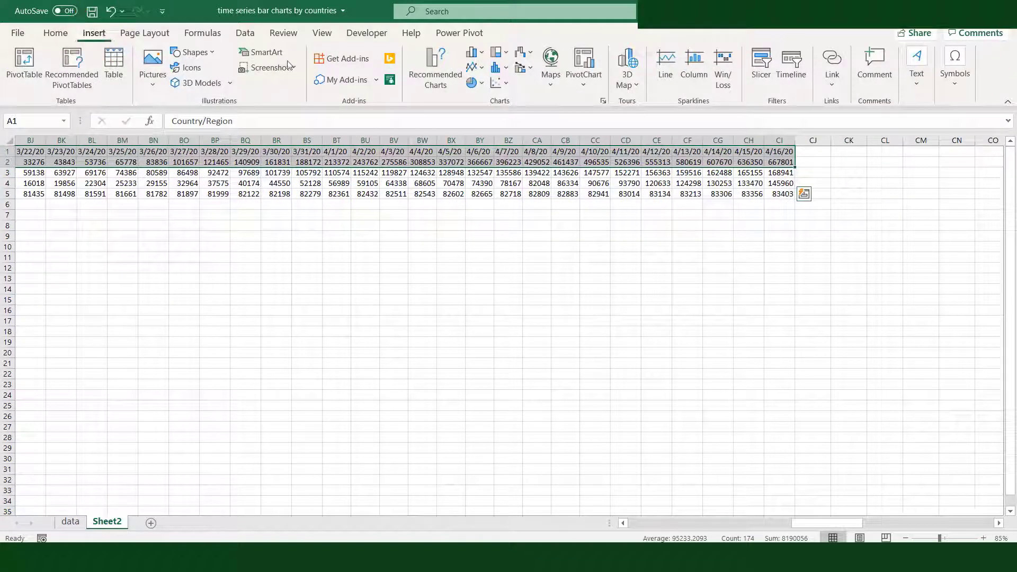
{"action": "left_click", "coordinate": [482, 54]}
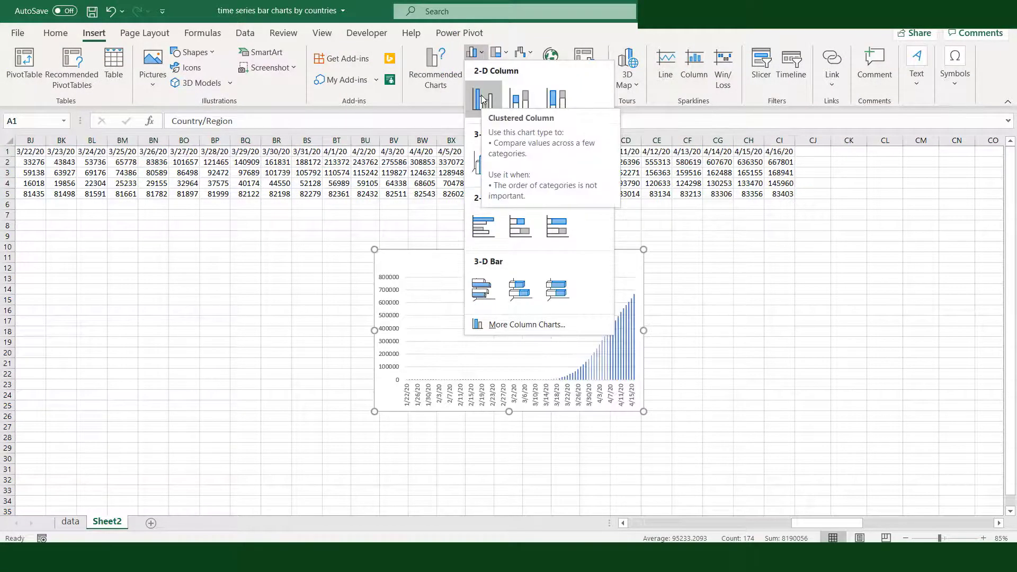
{"action": "left_click", "coordinate": [482, 98]}
Move the US chart into the empty area beyond the data at column CK and apply the black-background chart style
{"action": "left_click_drag", "start_coordinate": [570, 270], "coordinate": [1002, 175]}
{"action": "left_click", "coordinate": [997, 524]}
{"action": "left_click_drag", "start_coordinate": [73, 166], "coordinate": [106, 162]}
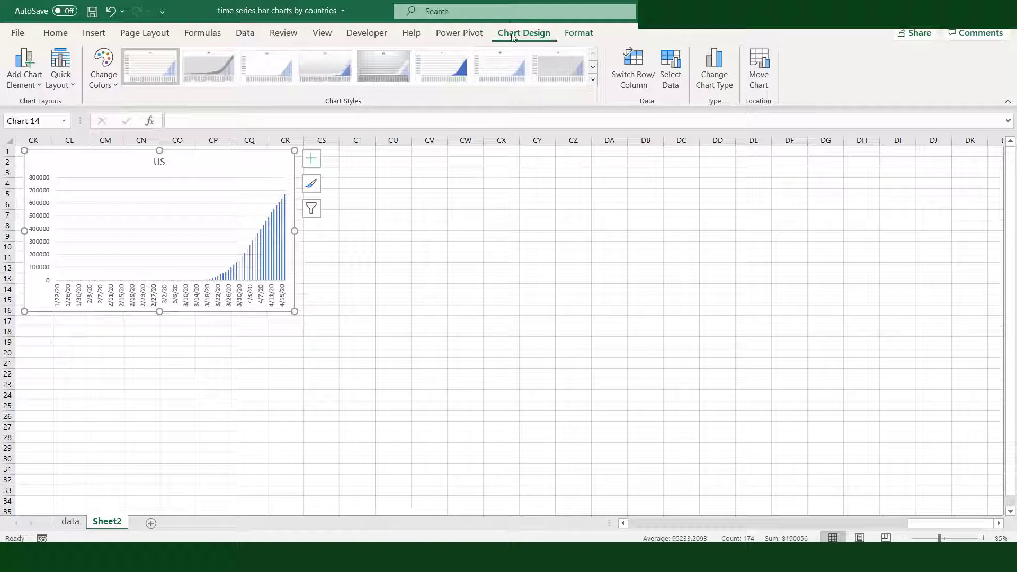
{"action": "left_click", "coordinate": [595, 80]}
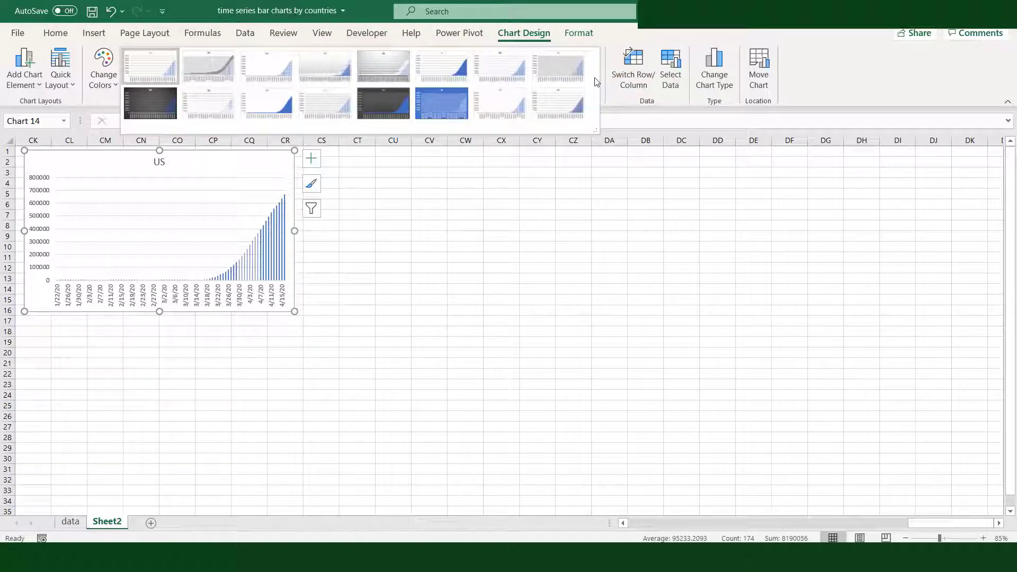
{"action": "left_click", "coordinate": [158, 101]}
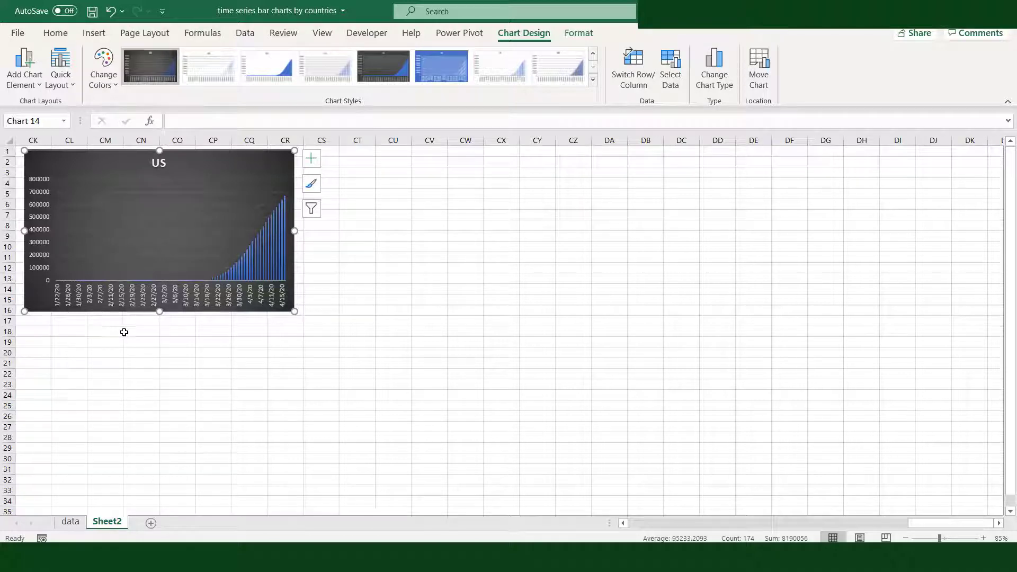
Duplicate the US chart and place the copy beside the original, starting at column CS
{"action": "right_click", "coordinate": [281, 157]}
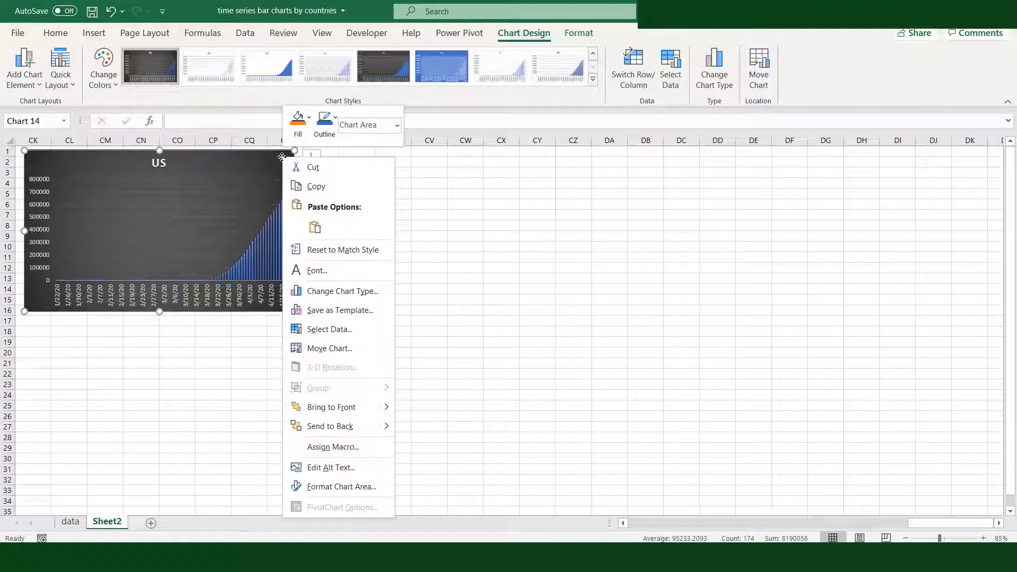
{"action": "left_click", "coordinate": [317, 186]}
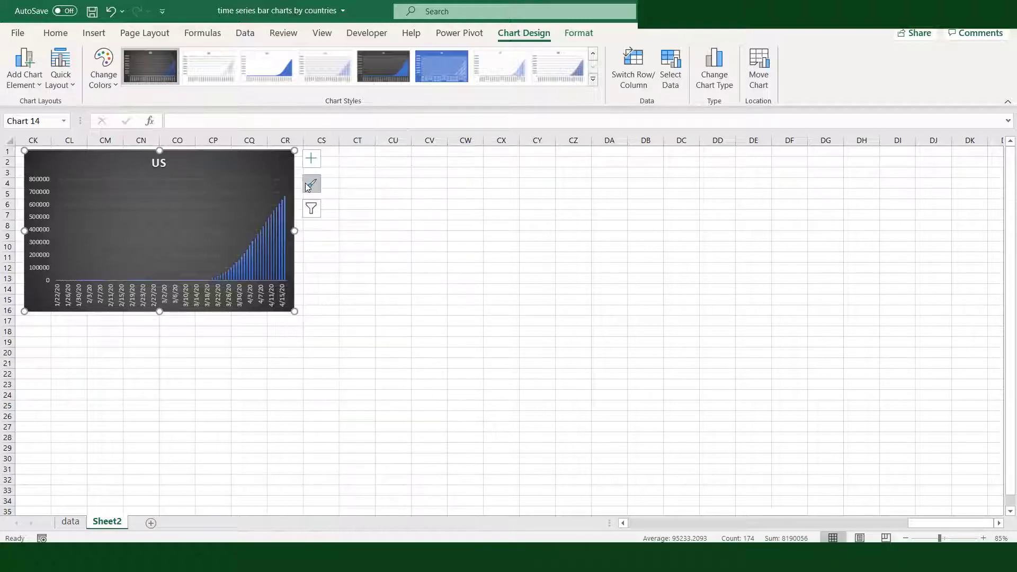
{"action": "left_click", "coordinate": [332, 154]}
{"action": "left_click", "coordinate": [20, 60]}
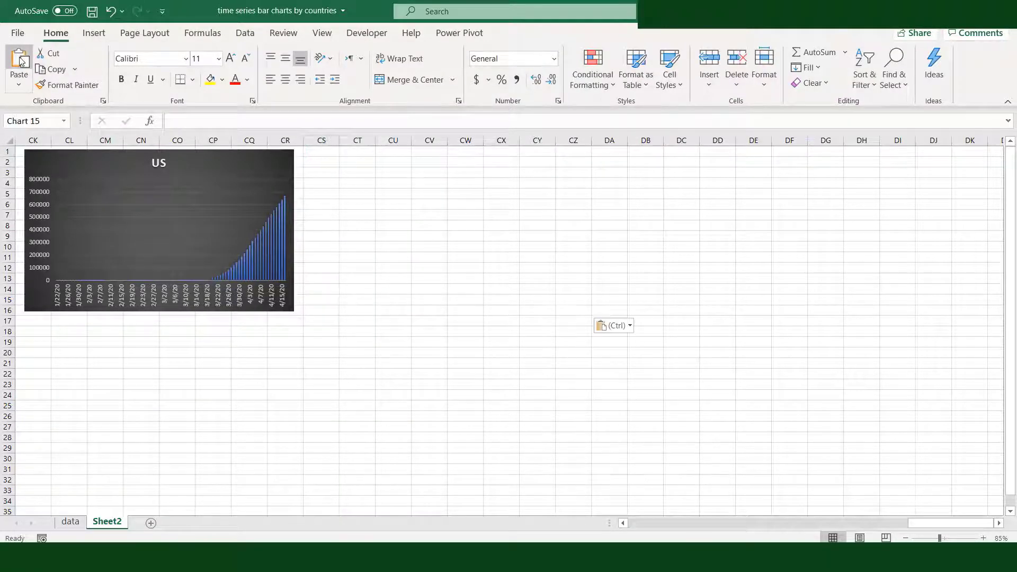
{"action": "left_click_drag", "start_coordinate": [416, 162], "coordinate": [416, 164]}
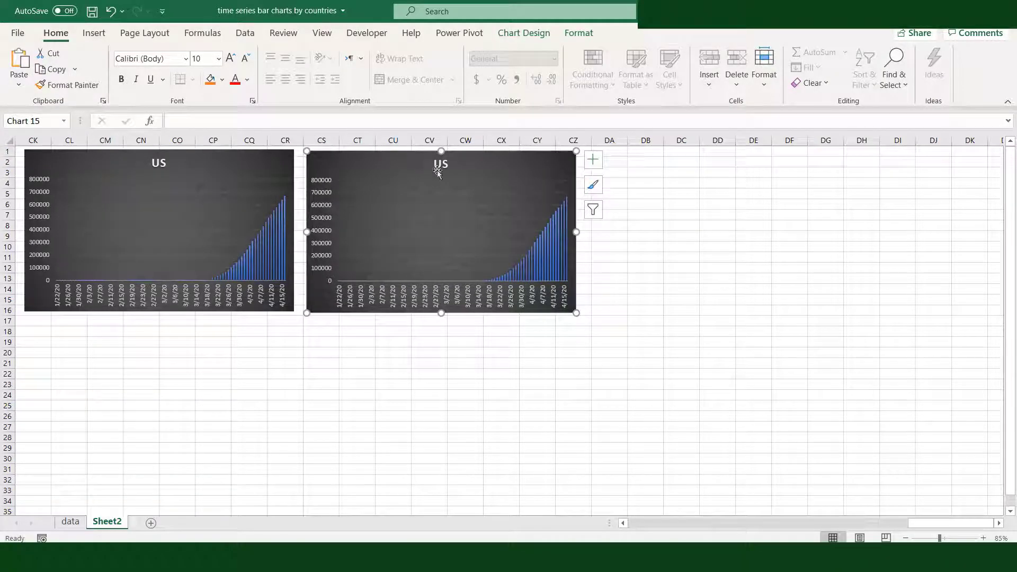
Edit the copied chart's series to use Italy, with name =Sheet2!$A$3 and values =Sheet2!$B$3:$CI$3
{"action": "right_click", "coordinate": [562, 163]}
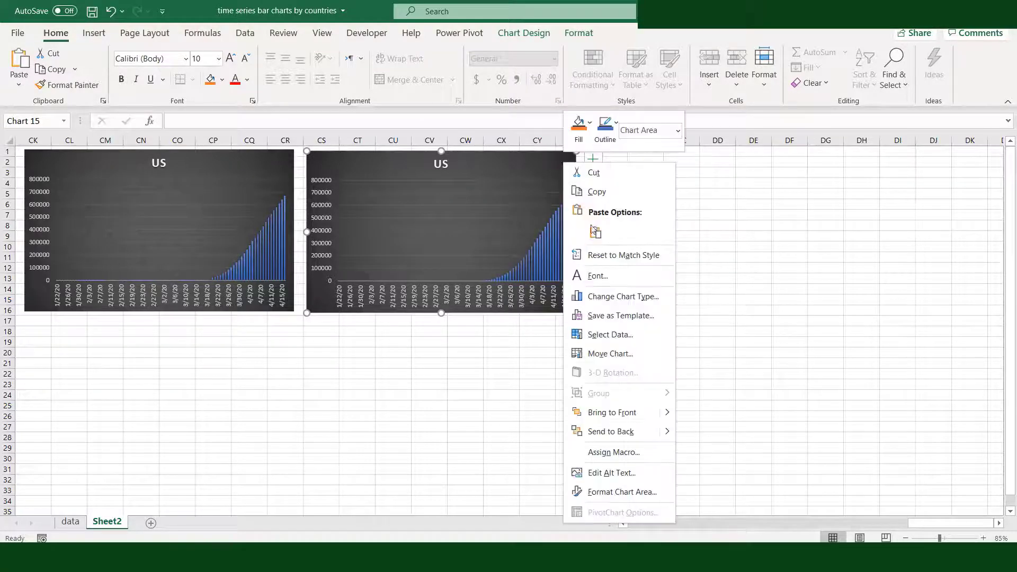
{"action": "left_click", "coordinate": [591, 335]}
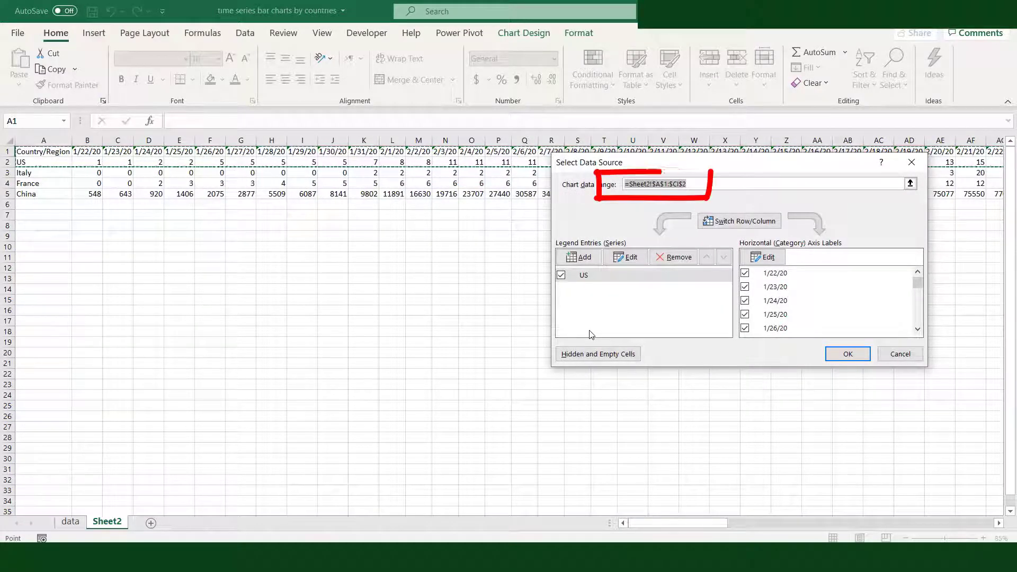
{"action": "left_click", "coordinate": [621, 258]}
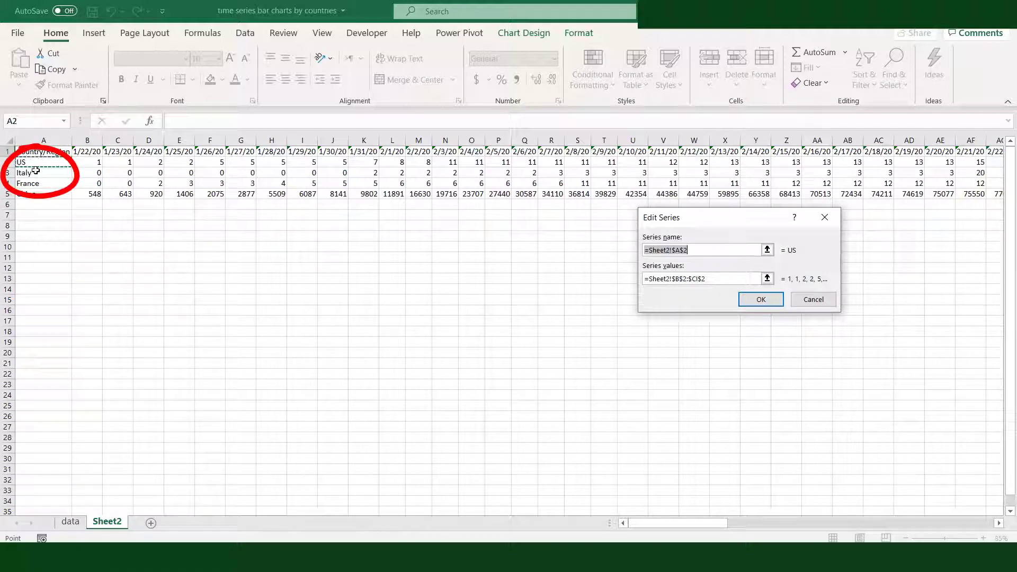
{"action": "left_click", "coordinate": [34, 173]}
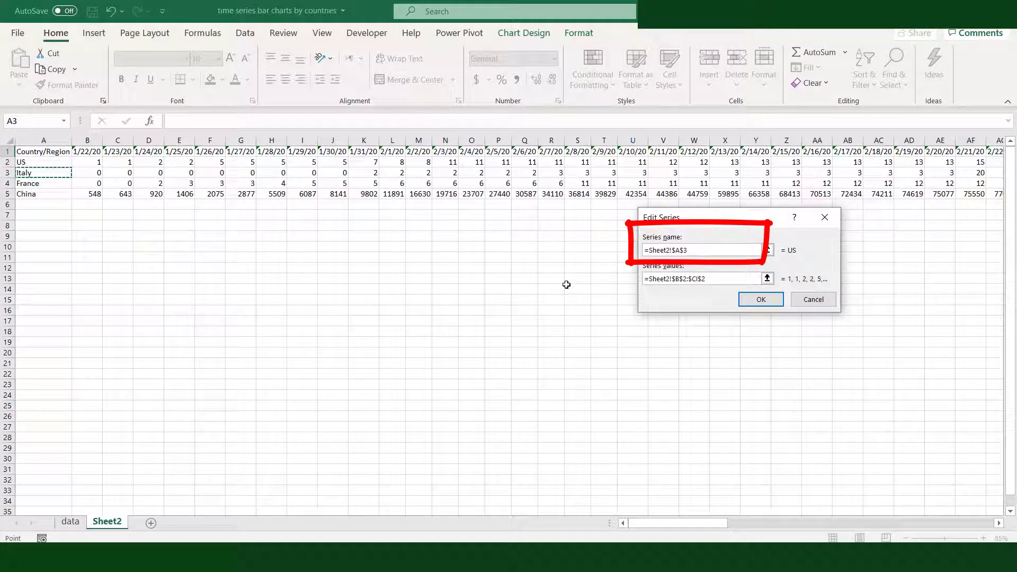
{"action": "left_click", "coordinate": [687, 278]}
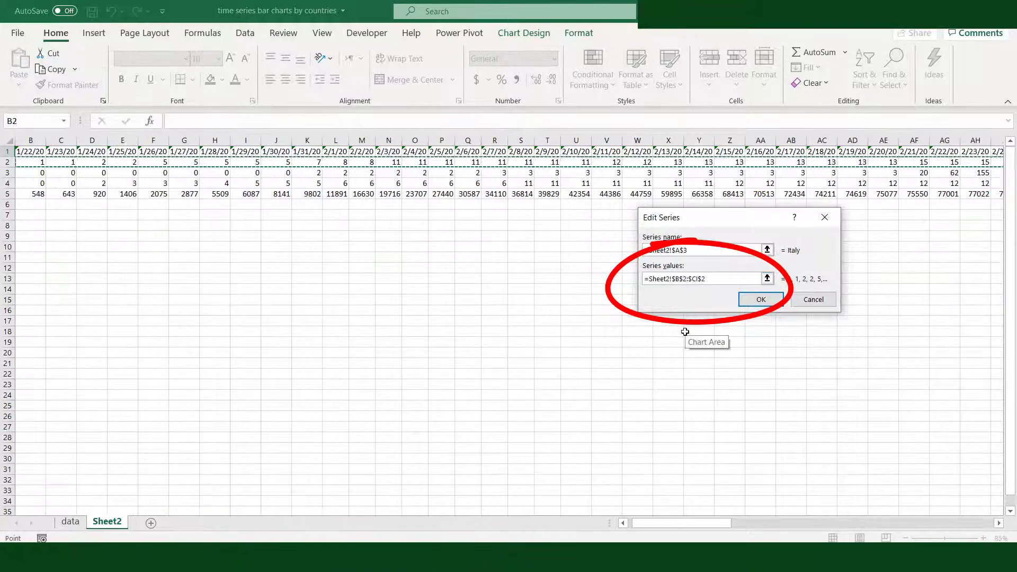
{"action": "key", "text": "BackSpace"}
{"action": "type", "text": "3"}
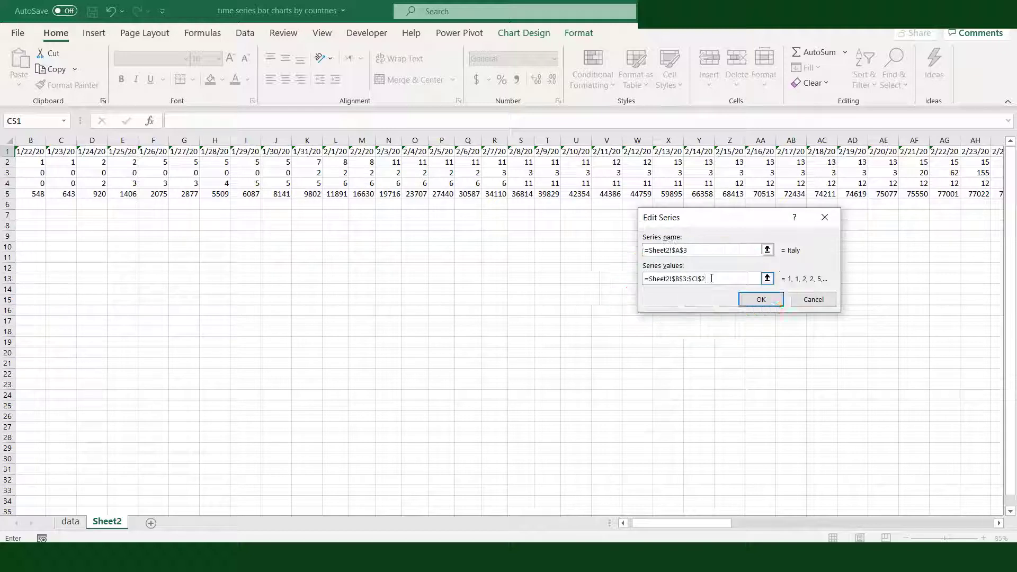
{"action": "type", "text": "3"}
{"action": "left_click", "coordinate": [745, 300]}
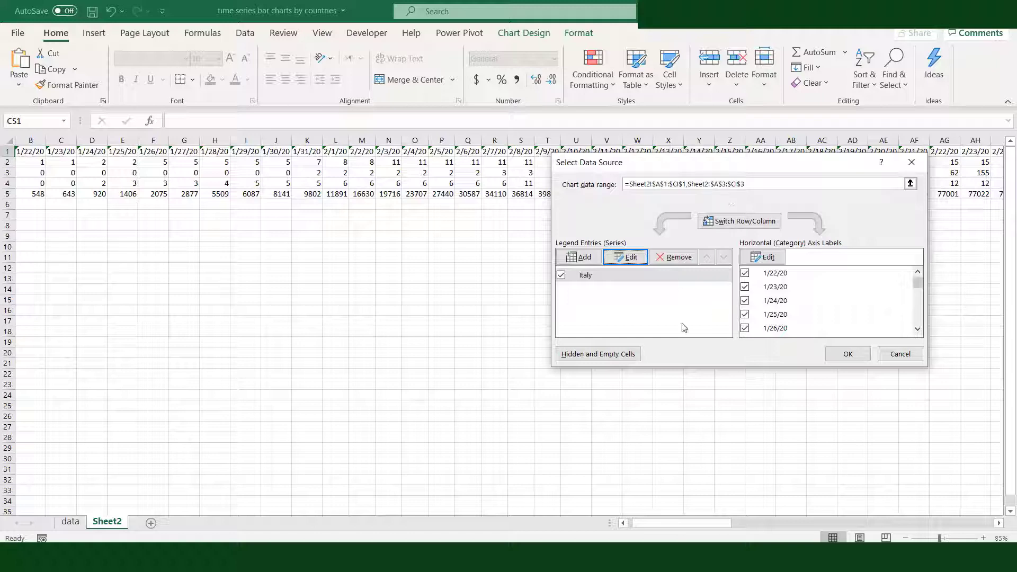
{"action": "left_click", "coordinate": [848, 354]}
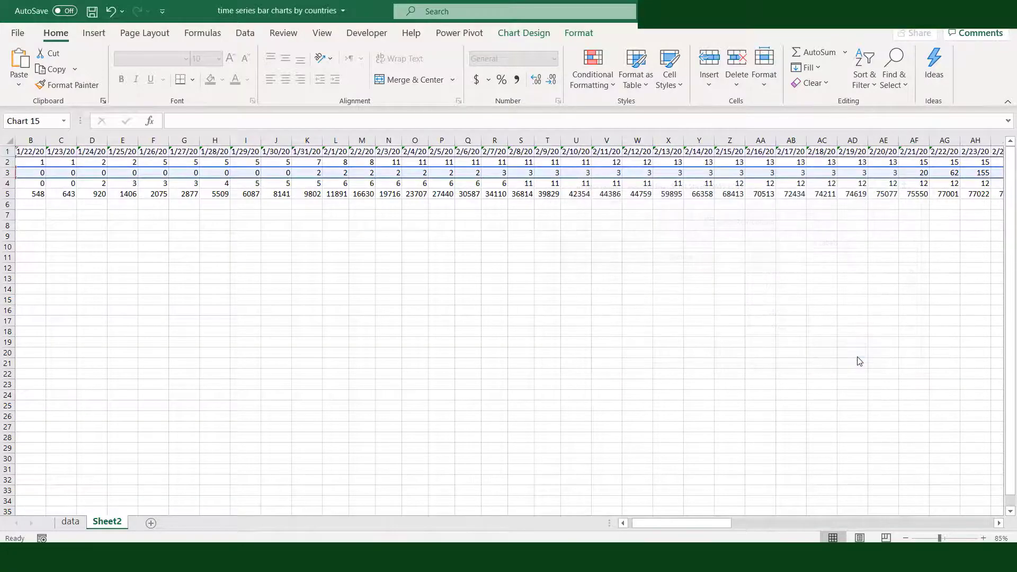
Duplicate the Italy chart and place the copy directly below the US chart
{"action": "left_click_drag", "start_coordinate": [999, 523], "coordinate": [998, 526]}
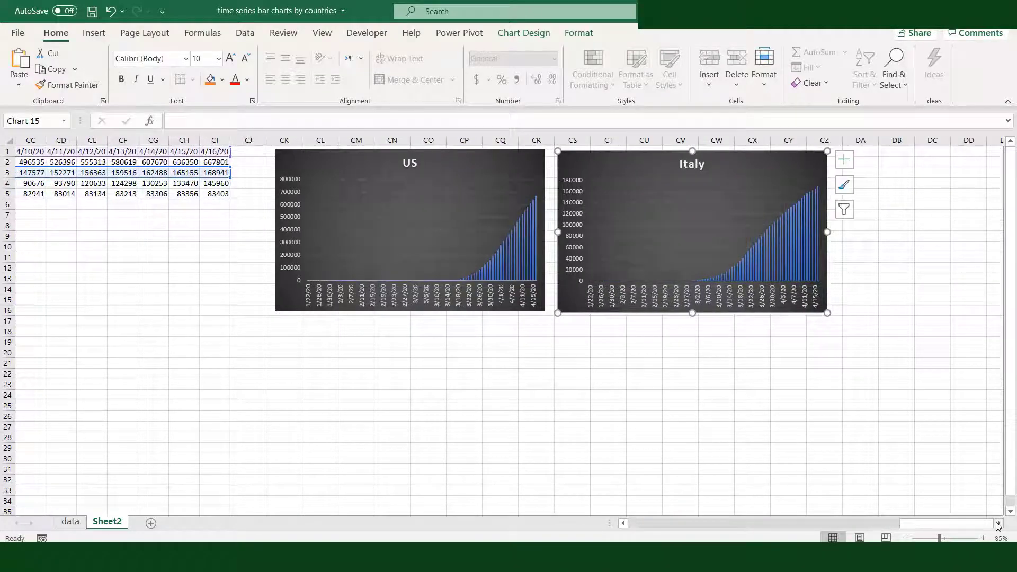
{"action": "left_click", "coordinate": [999, 525]}
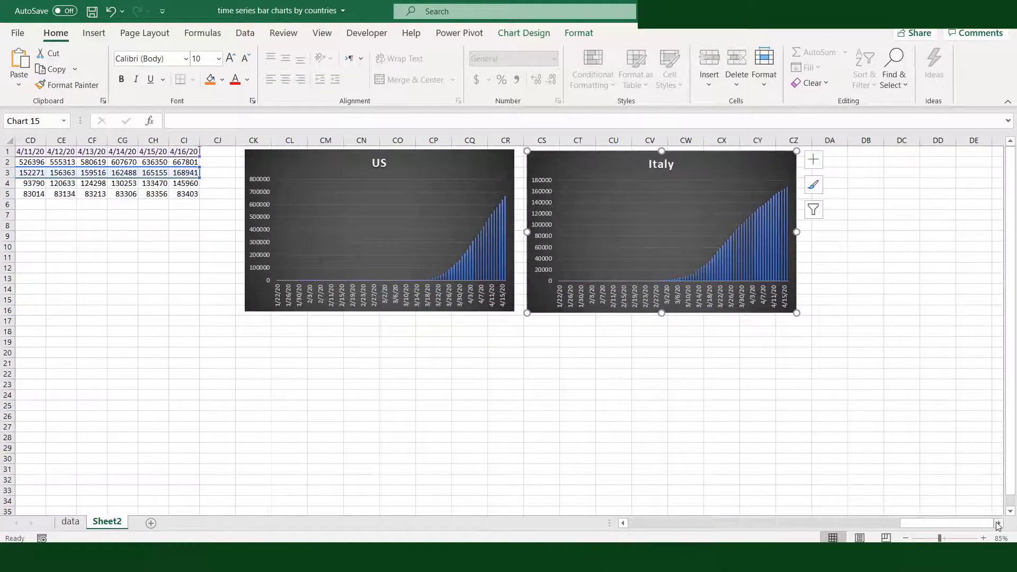
{"action": "right_click", "coordinate": [778, 157]}
{"action": "left_click", "coordinate": [812, 188]}
{"action": "left_click", "coordinate": [249, 322]}
{"action": "left_click", "coordinate": [18, 62]}
{"action": "left_click_drag", "start_coordinate": [321, 329], "coordinate": [332, 334]}
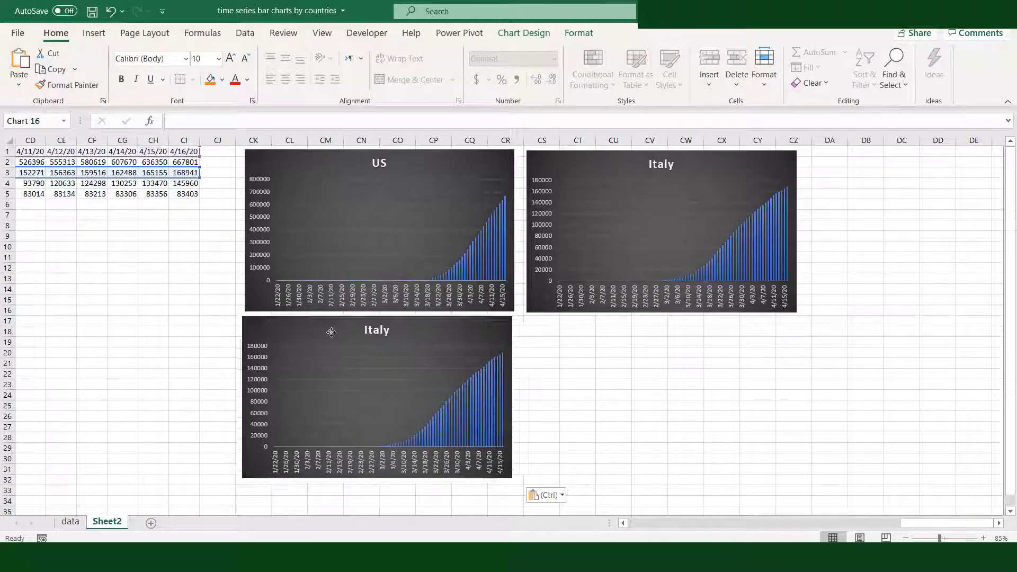
Edit the series of the Italy chart copy below the US chart to use France, with name =Sheet2!$A$4 and values =Sheet2!$B$4:$CI$4
{"action": "right_click", "coordinate": [501, 333]}
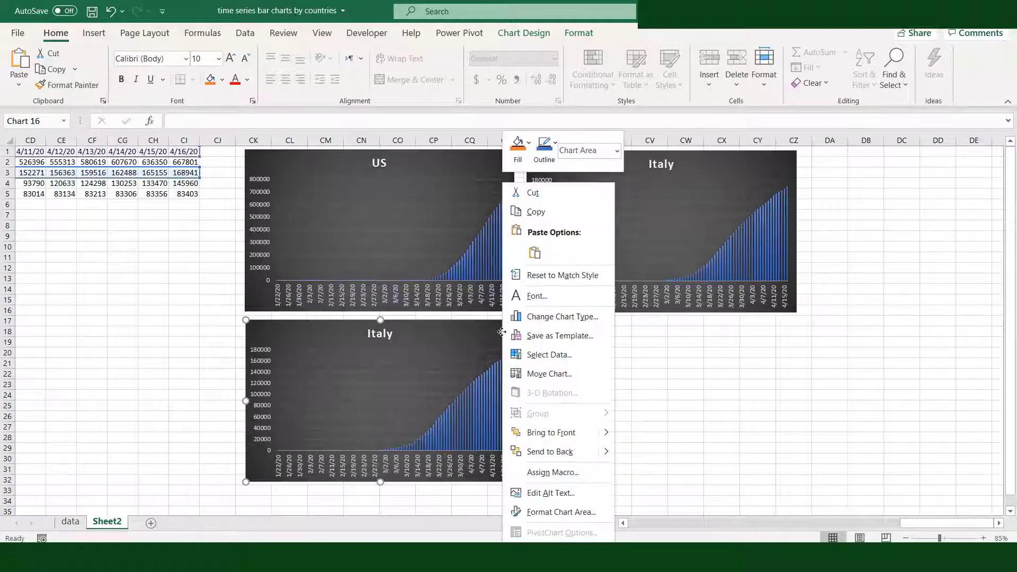
{"action": "left_click", "coordinate": [543, 355]}
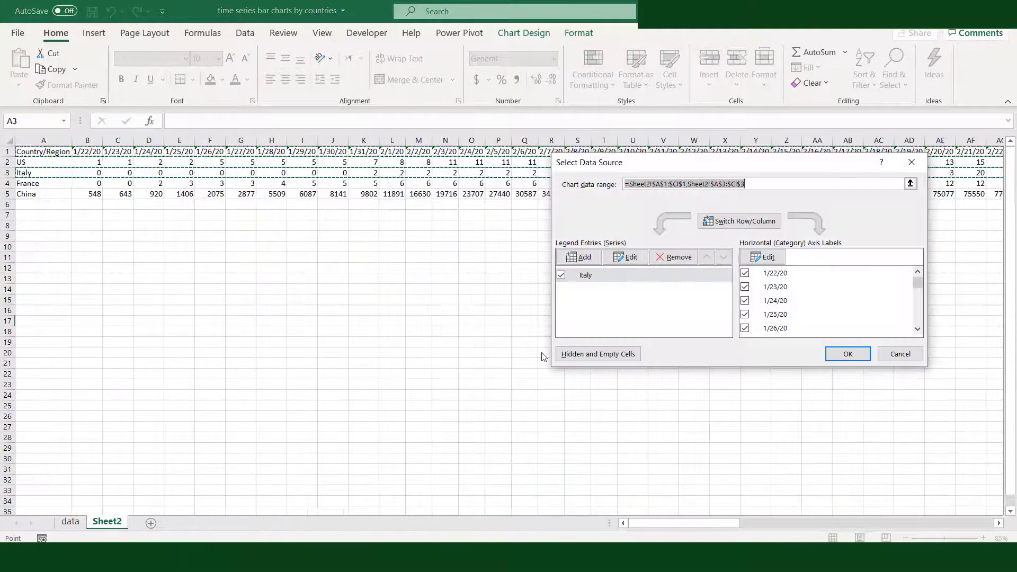
{"action": "left_click", "coordinate": [629, 257]}
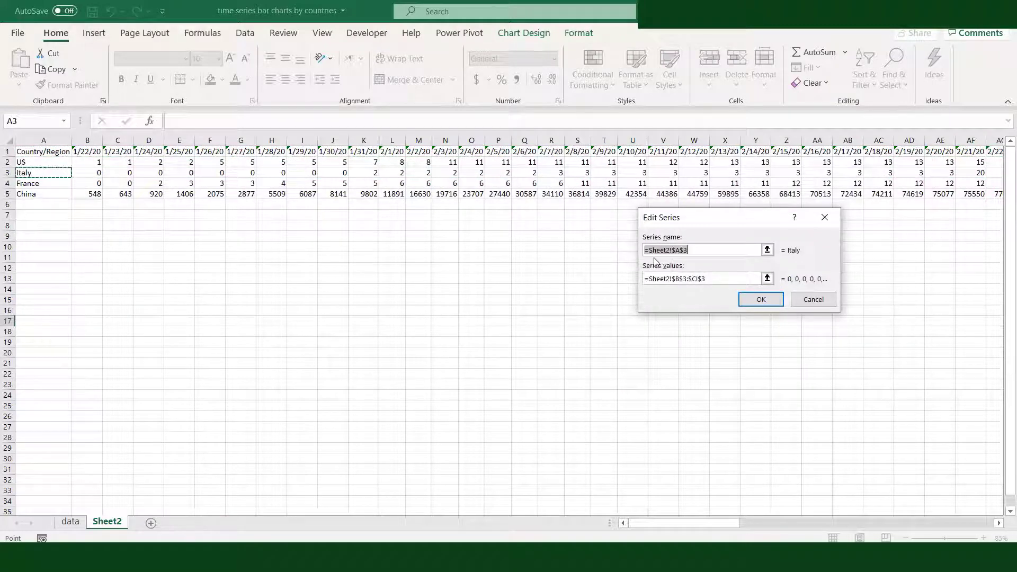
{"action": "left_click", "coordinate": [29, 183]}
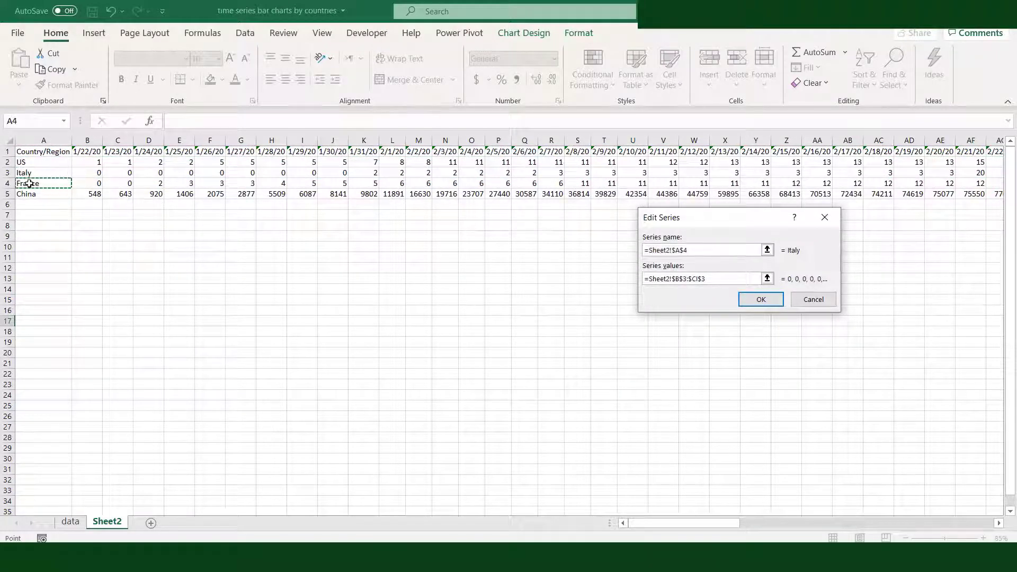
{"action": "left_click", "coordinate": [686, 279]}
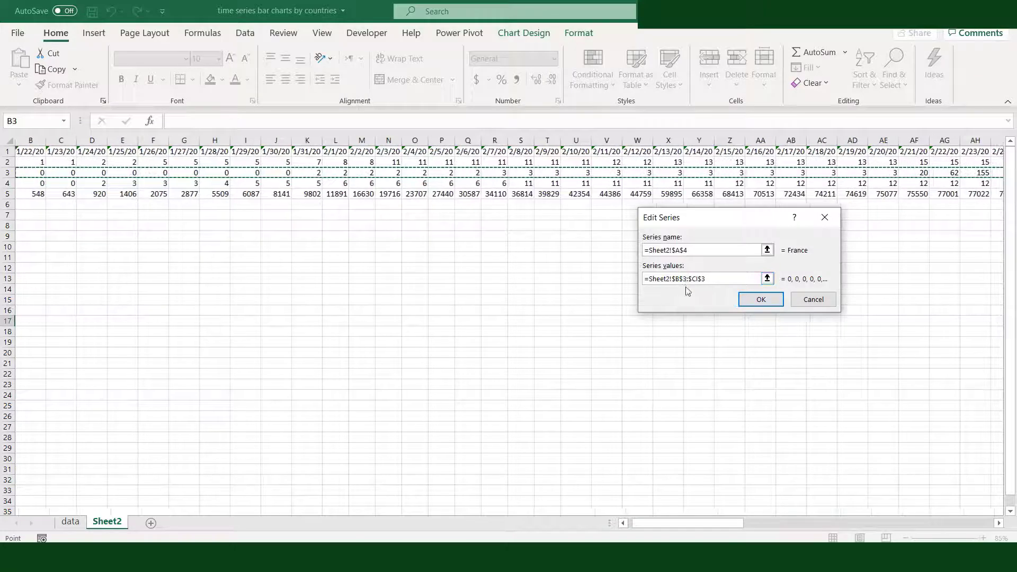
{"action": "key", "text": "BackSpace"}
{"action": "type", "text": "4"}
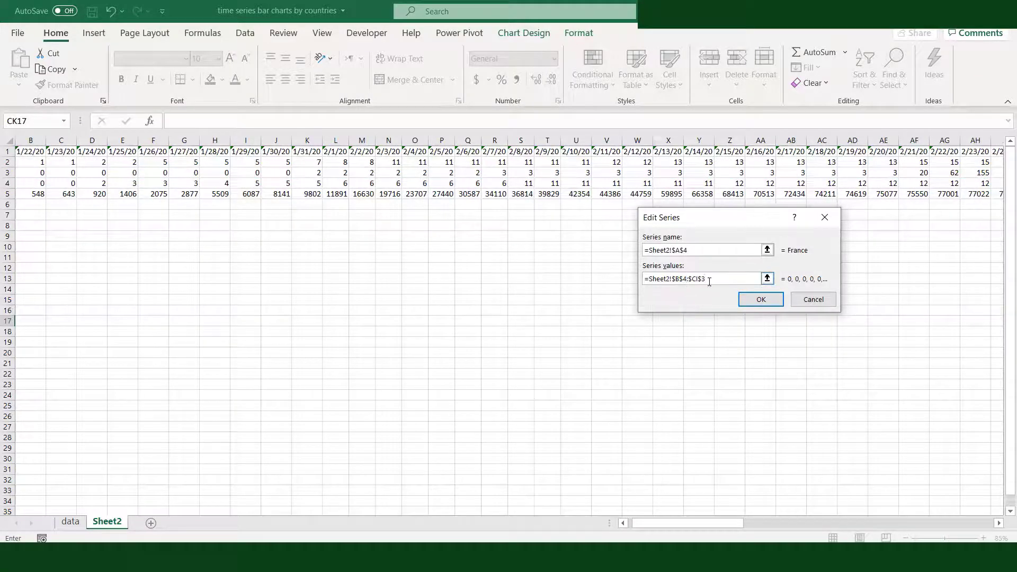
{"action": "left_click", "coordinate": [709, 282]}
{"action": "key", "text": "BackSpace"}
{"action": "type", "text": "4"}
{"action": "left_click", "coordinate": [760, 299]}
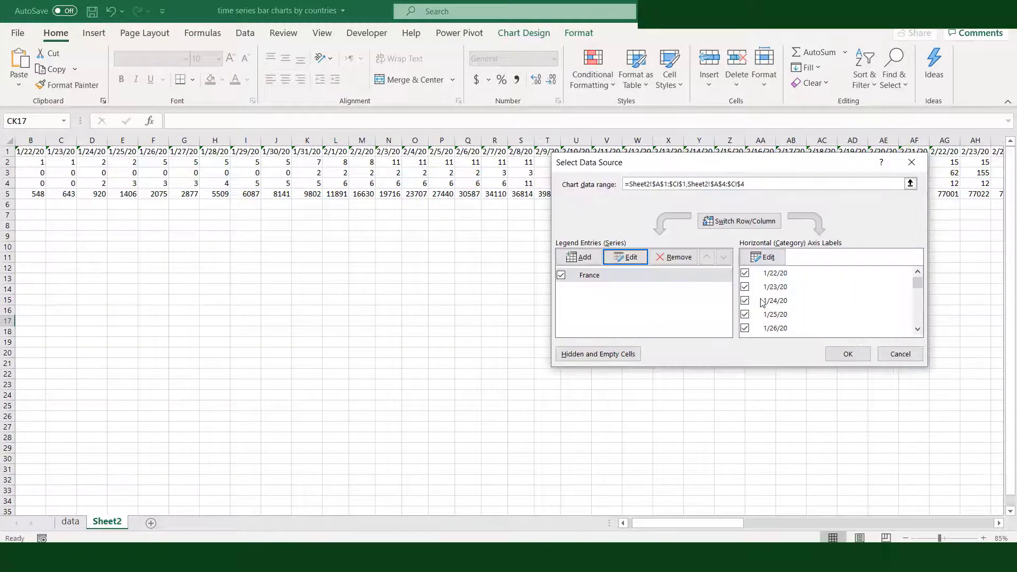
{"action": "left_click", "coordinate": [848, 353]}
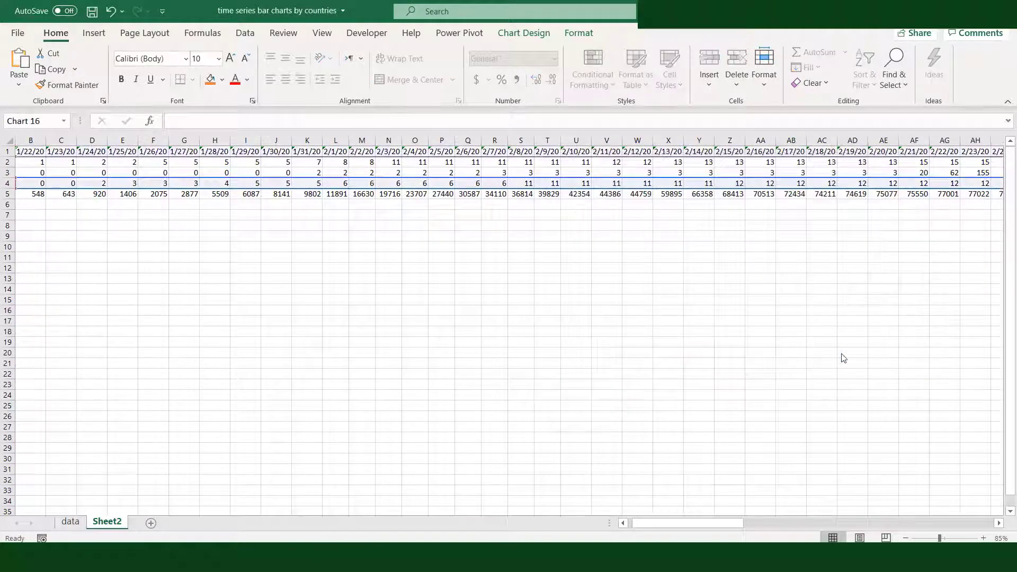
Duplicate the France chart and place the copy beside it, directly below the Italy chart
{"action": "left_click", "coordinate": [870, 204]}
{"action": "scroll", "coordinate": [861, 203], "scroll_direction": "right", "scroll_amount": 15}
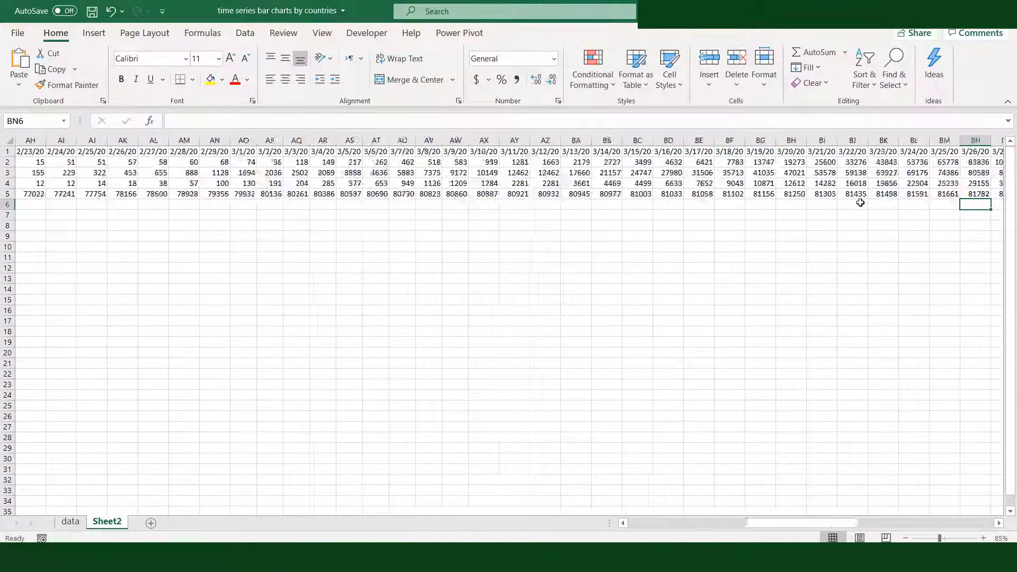
{"action": "left_click", "coordinate": [647, 332]}
{"action": "right_click", "coordinate": [647, 332]}
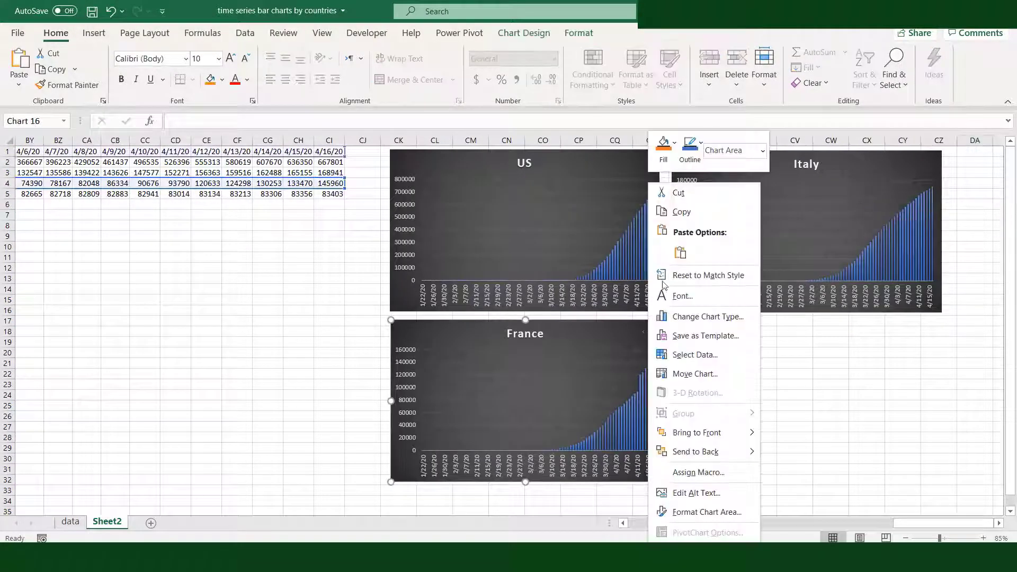
{"action": "left_click", "coordinate": [681, 211]}
{"action": "left_click", "coordinate": [696, 330]}
{"action": "key", "text": "ctrl+v"}
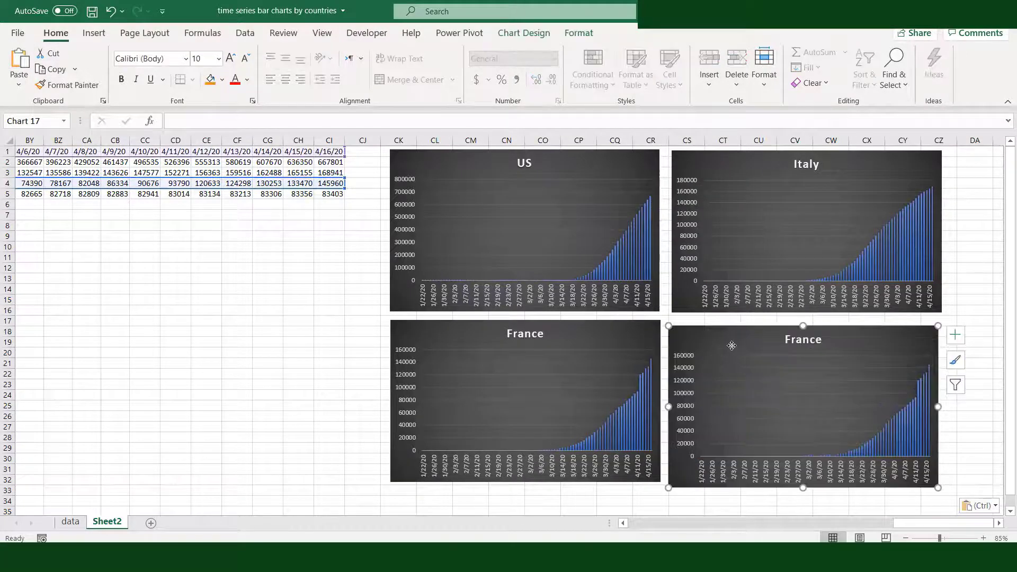
{"action": "left_click_drag", "start_coordinate": [732, 345], "coordinate": [737, 339]}
Edit the copied France chart's series to use China, with name =Sheet2!$A$5 and values =Sheet2!$B$5:$CI$5
{"action": "right_click", "coordinate": [938, 340]}
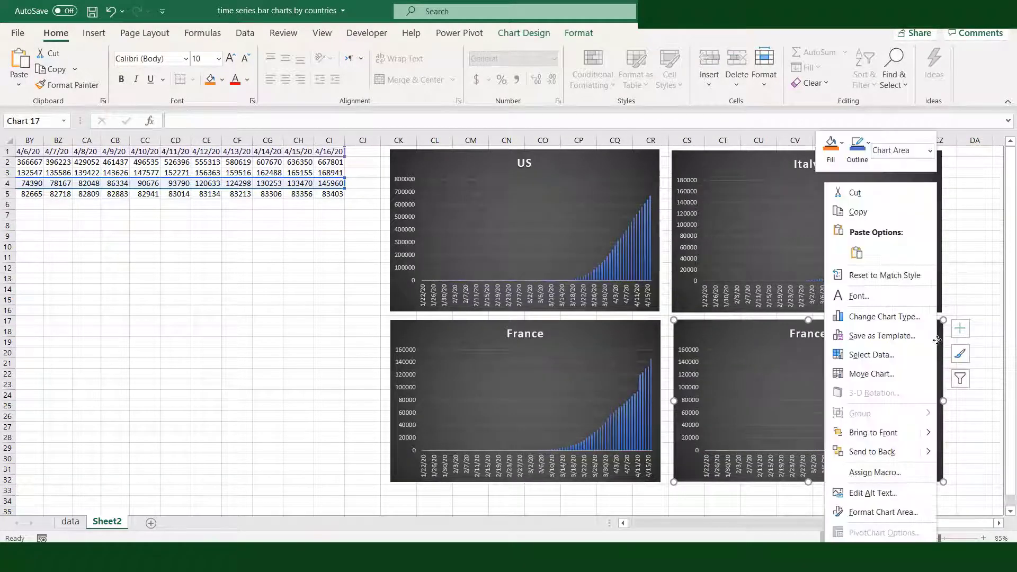
{"action": "left_click", "coordinate": [871, 355]}
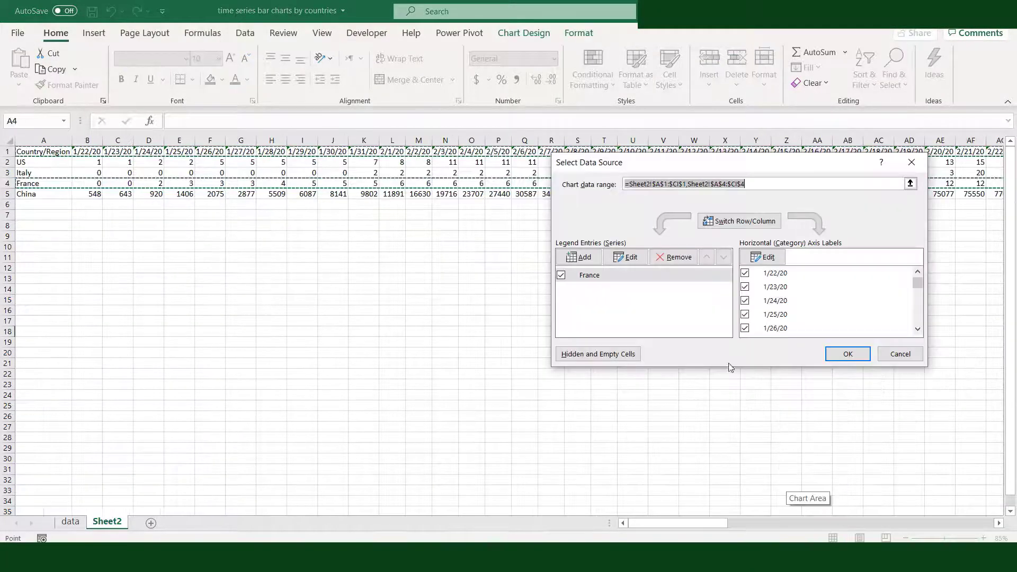
{"action": "left_click", "coordinate": [626, 257]}
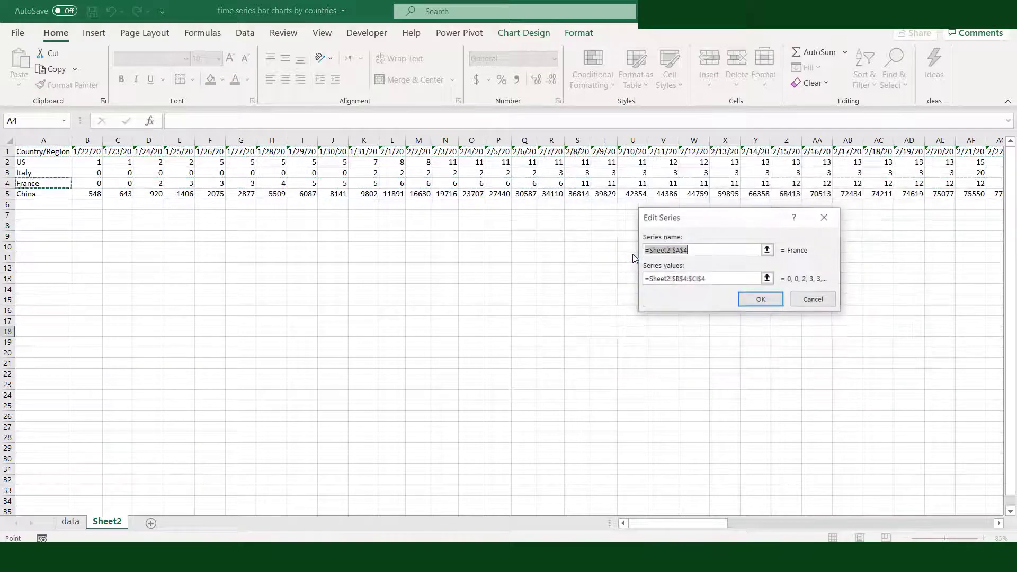
{"action": "left_click", "coordinate": [28, 195]}
{"action": "left_click", "coordinate": [687, 278]}
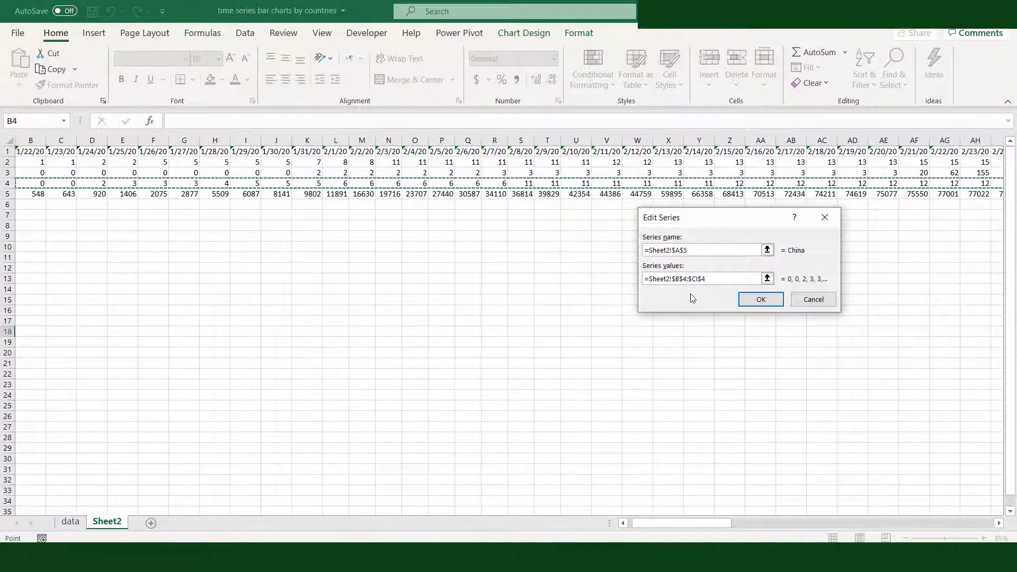
{"action": "key", "text": "BackSpace"}
{"action": "type", "text": "5"}
{"action": "left_click", "coordinate": [714, 282]}
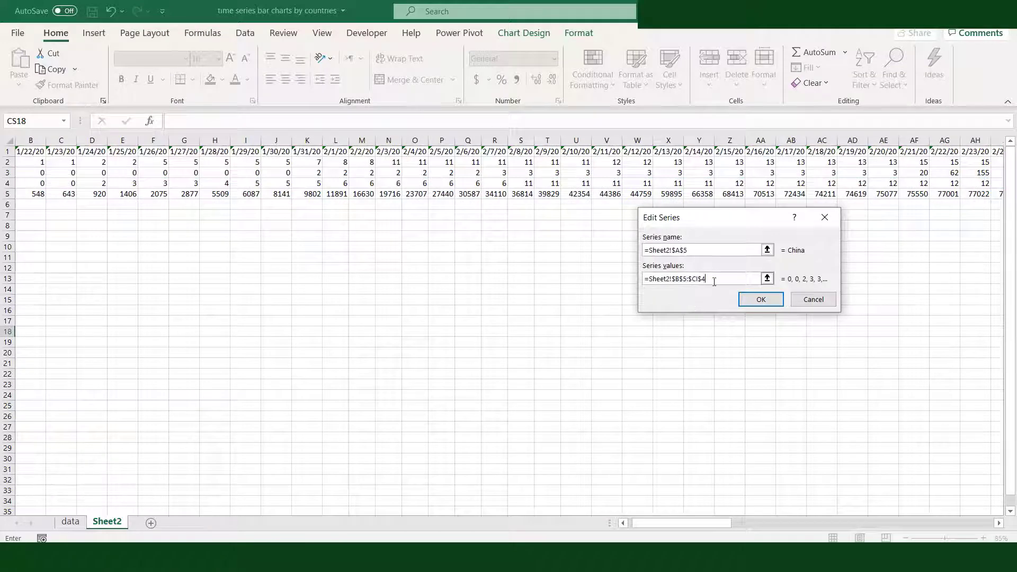
{"action": "left_click", "coordinate": [748, 300]}
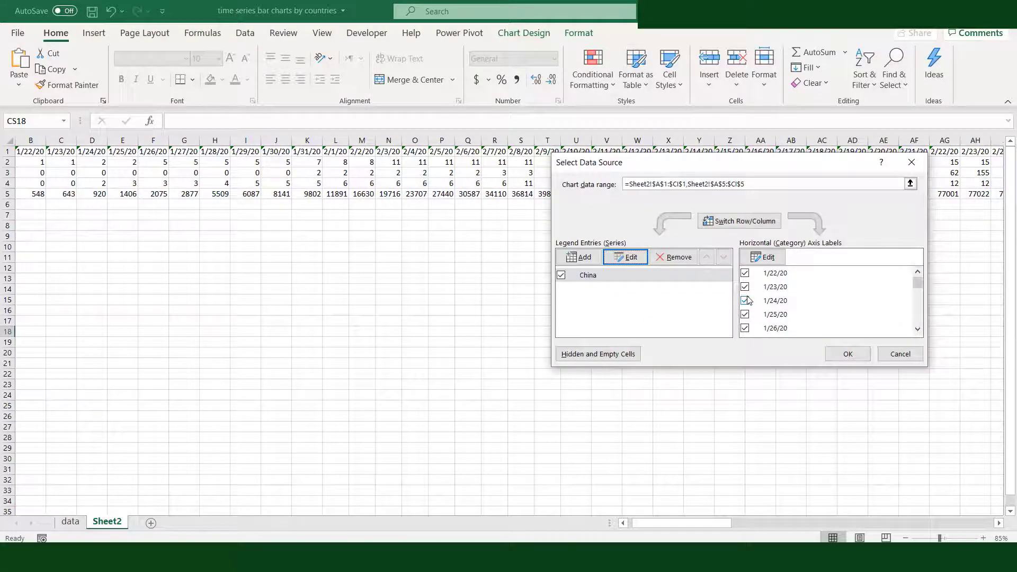
{"action": "left_click", "coordinate": [843, 354]}
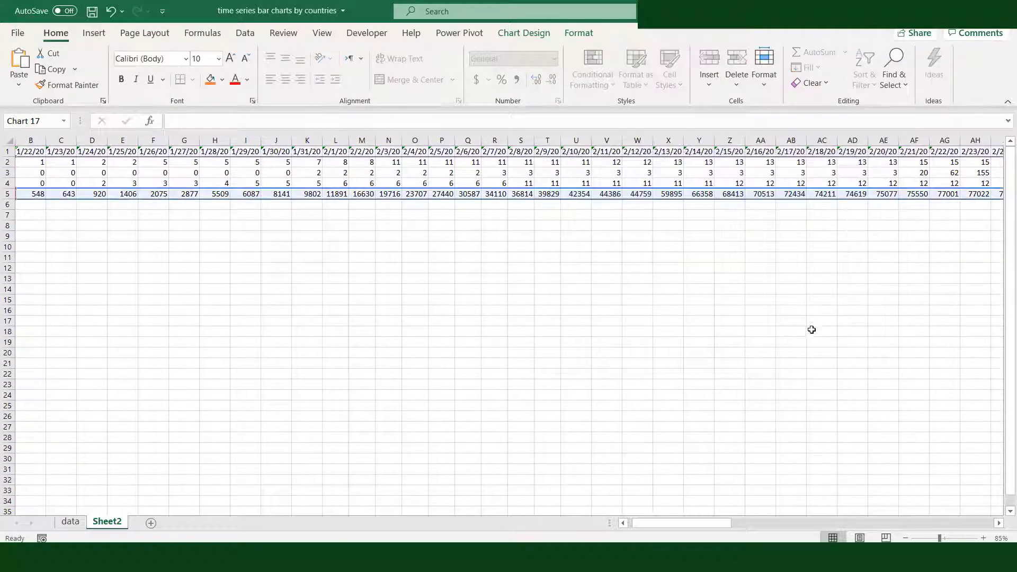
{"action": "left_click", "coordinate": [814, 320]}
{"action": "left_click_drag", "start_coordinate": [683, 526], "coordinate": [948, 521]}
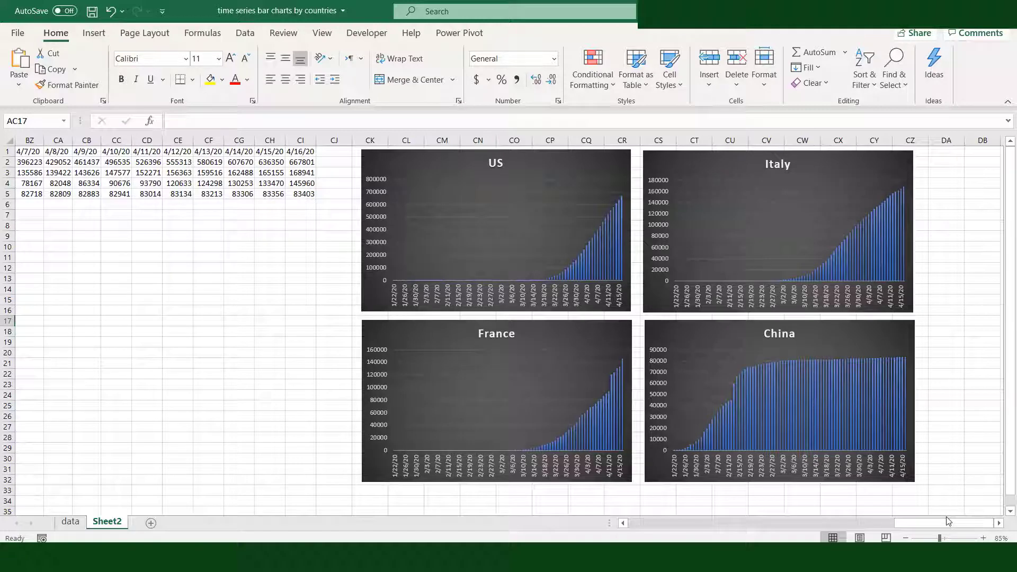